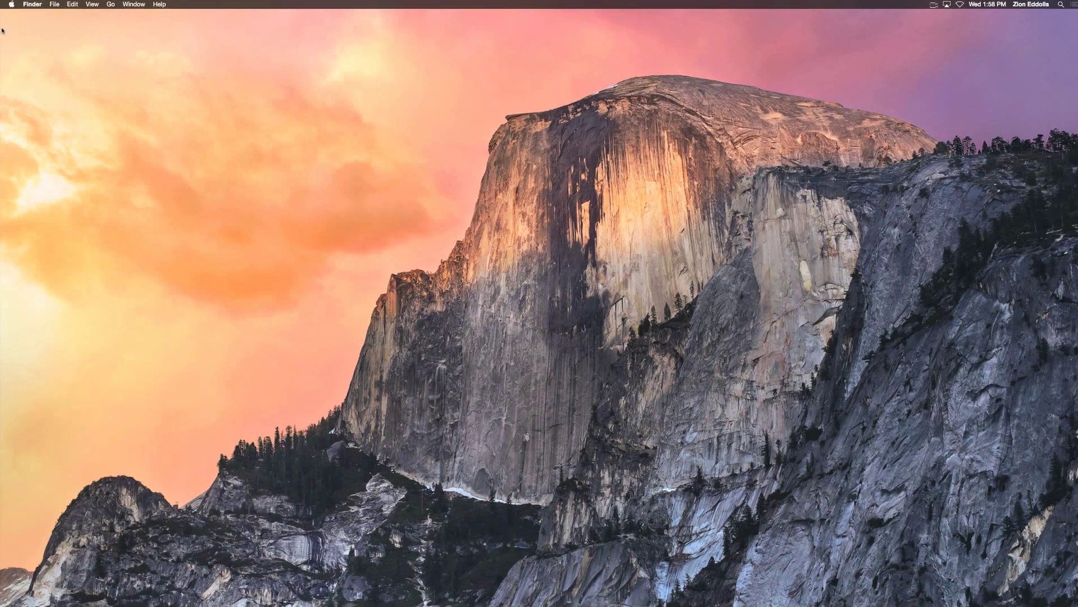
# - Turn on Remote Management in System Preferences' Sharing pane
pyautogui.click(12, 4)
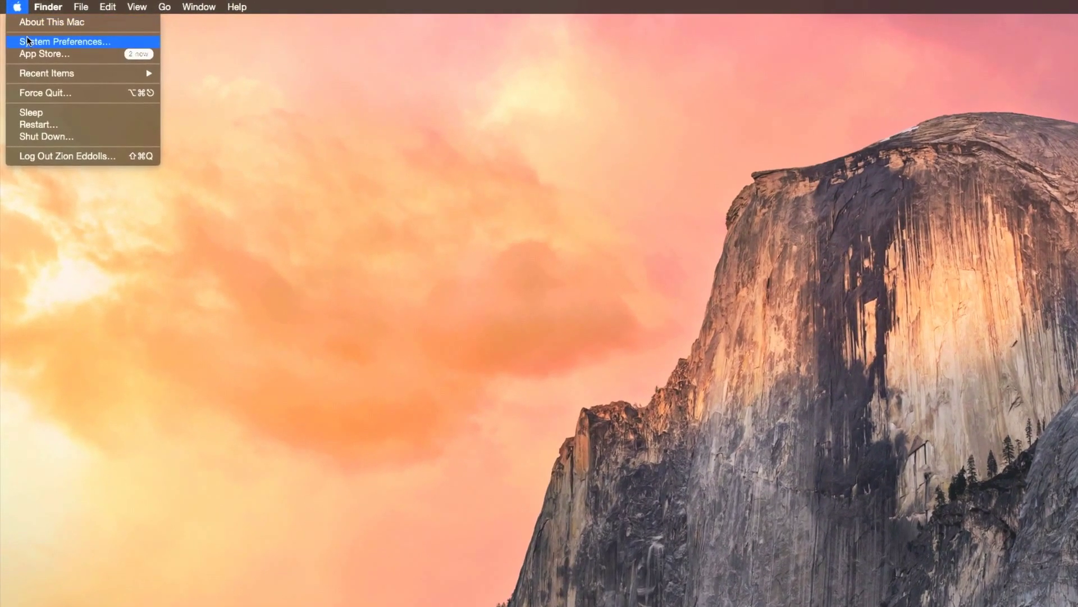
pyautogui.click(27, 37)
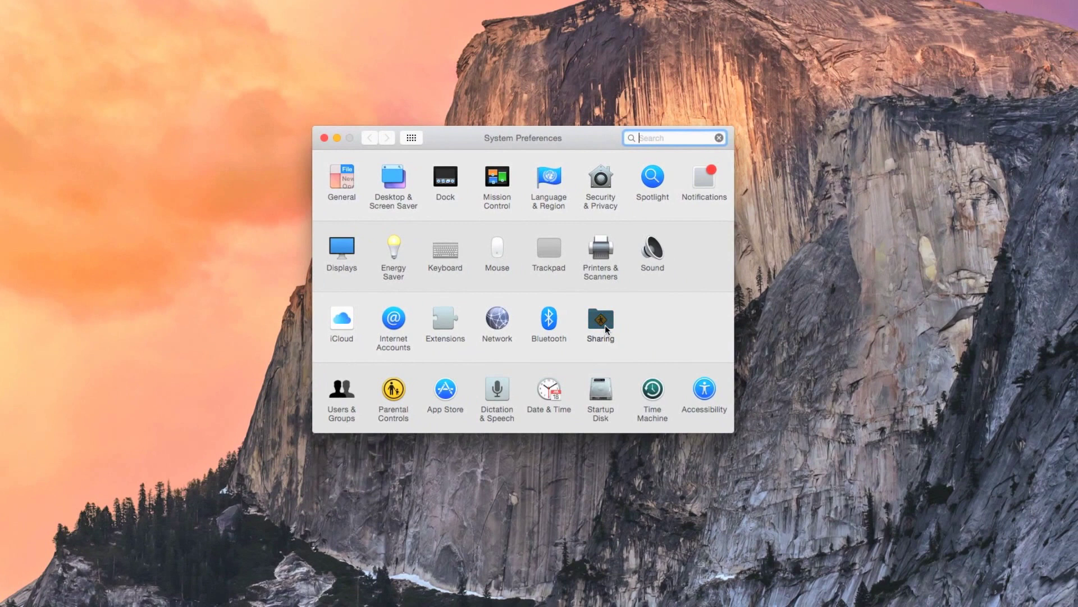
pyautogui.click(604, 326)
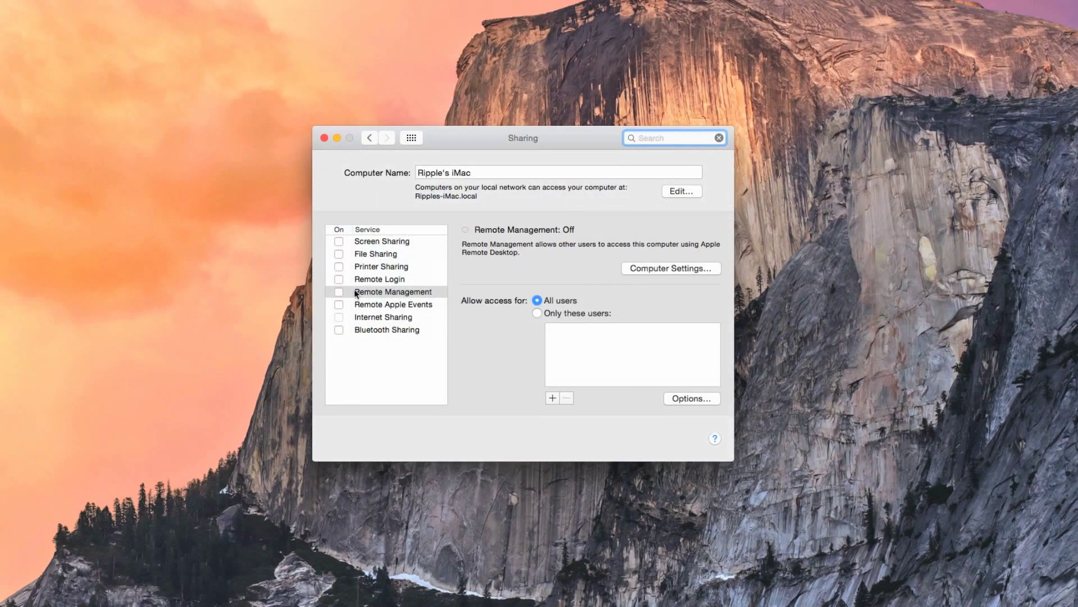
pyautogui.click(338, 291)
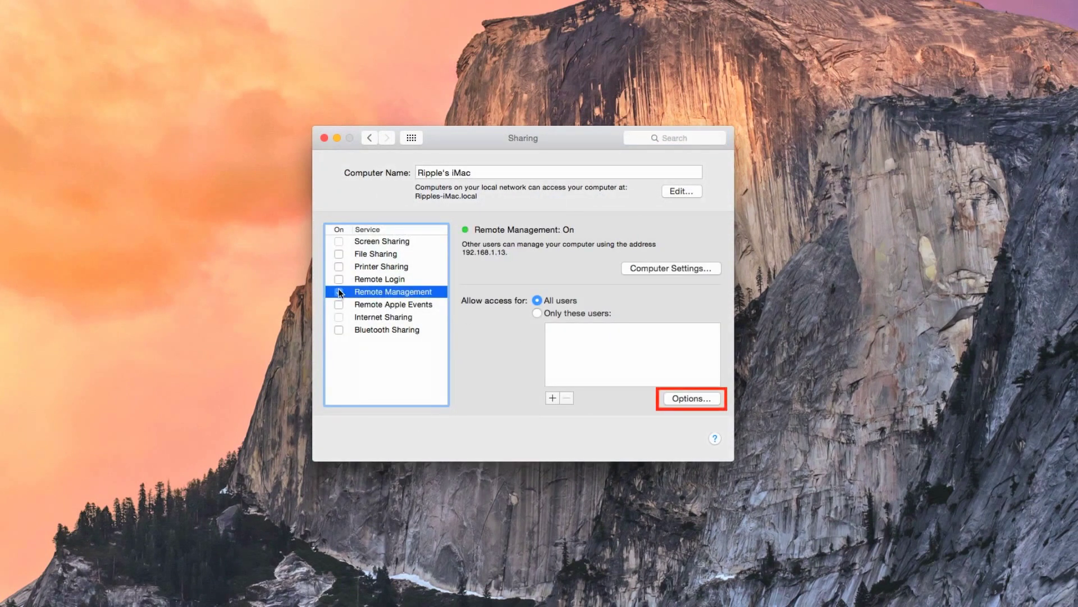
# - Grant all users every Remote Management permission, from Observe through Copy items
pyautogui.click(682, 399)
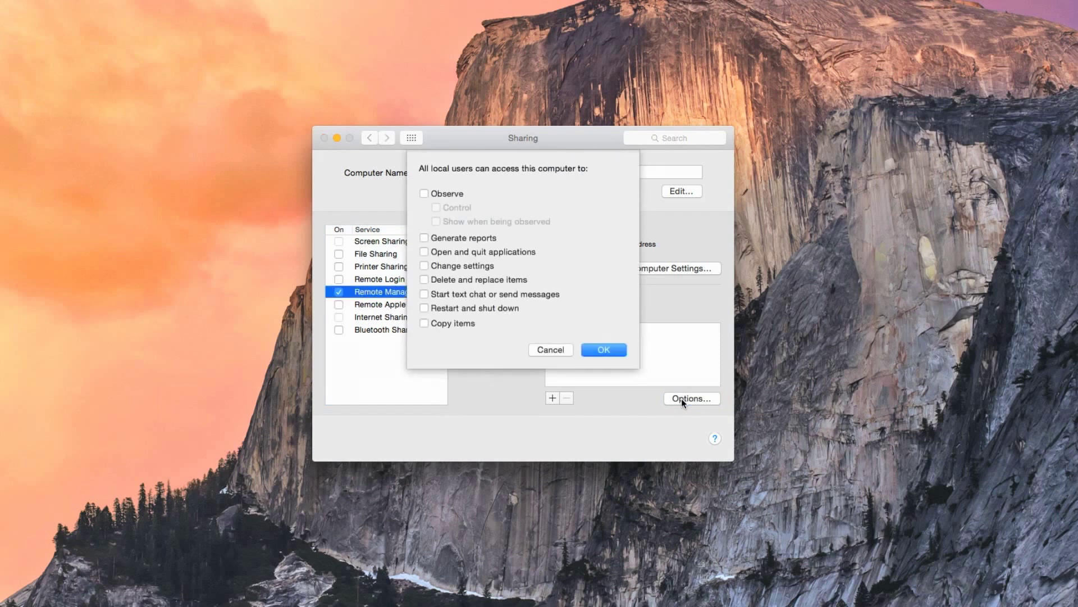
pyautogui.click(424, 194)
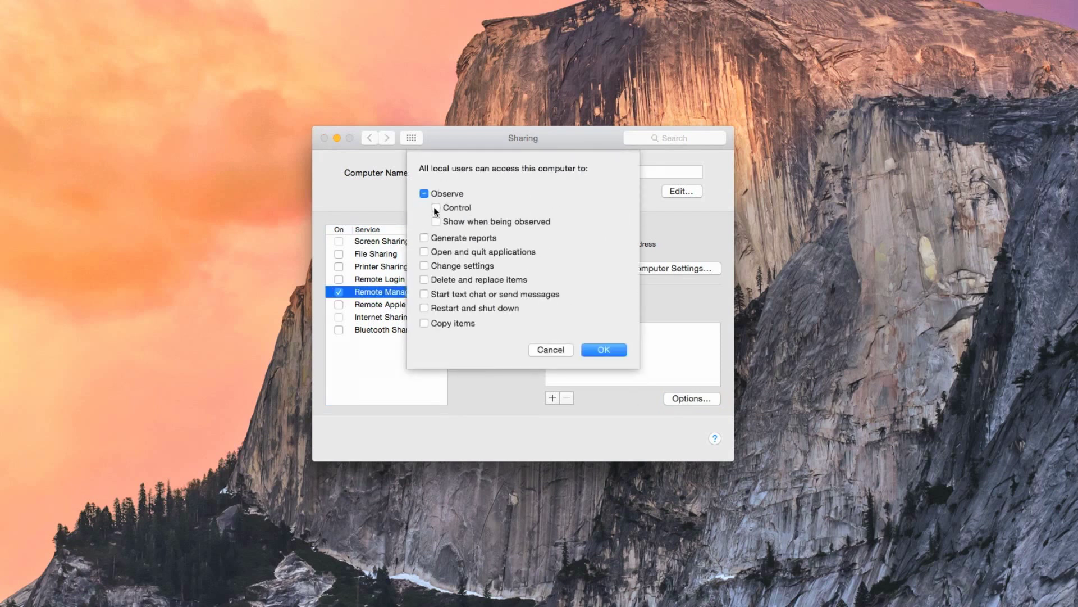
pyautogui.click(436, 222)
pyautogui.click(424, 308)
pyautogui.click(424, 322)
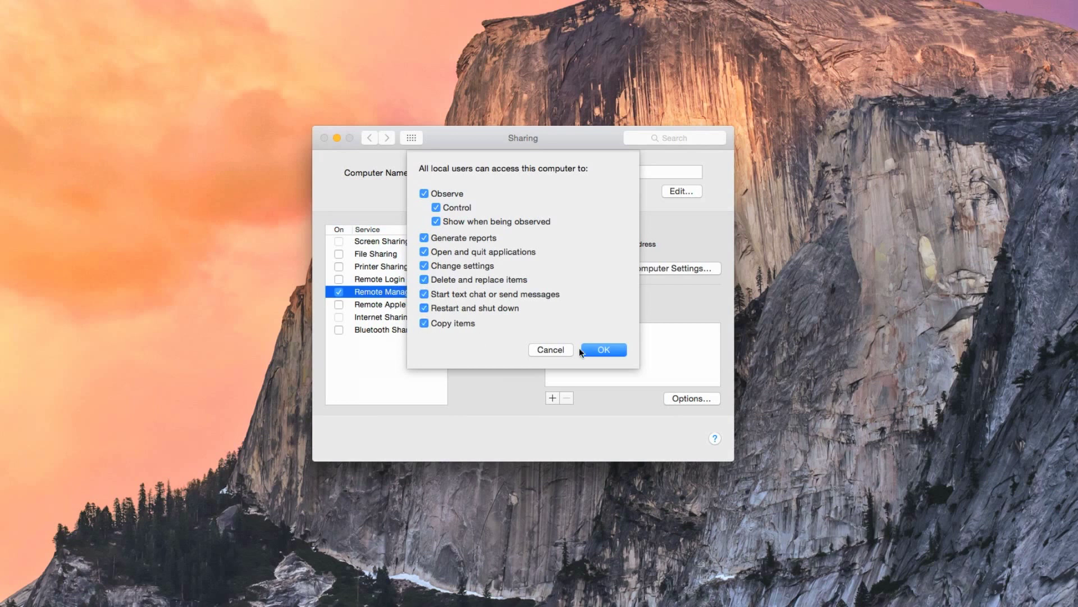
pyautogui.click(590, 350)
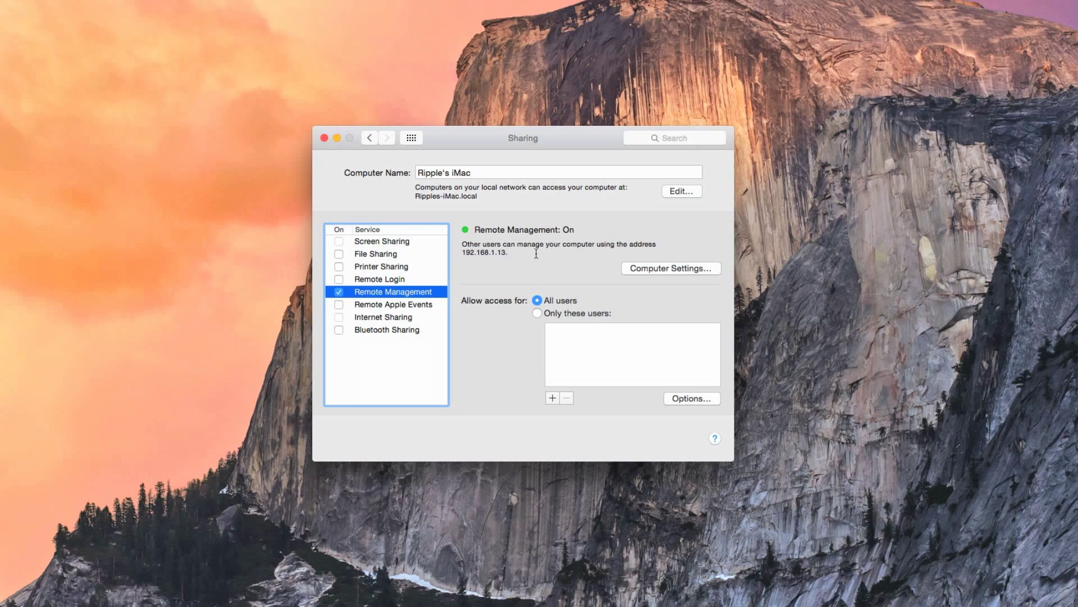
# - Let anyone request screen control and let VNC viewers control the screen with a password
pyautogui.click(639, 273)
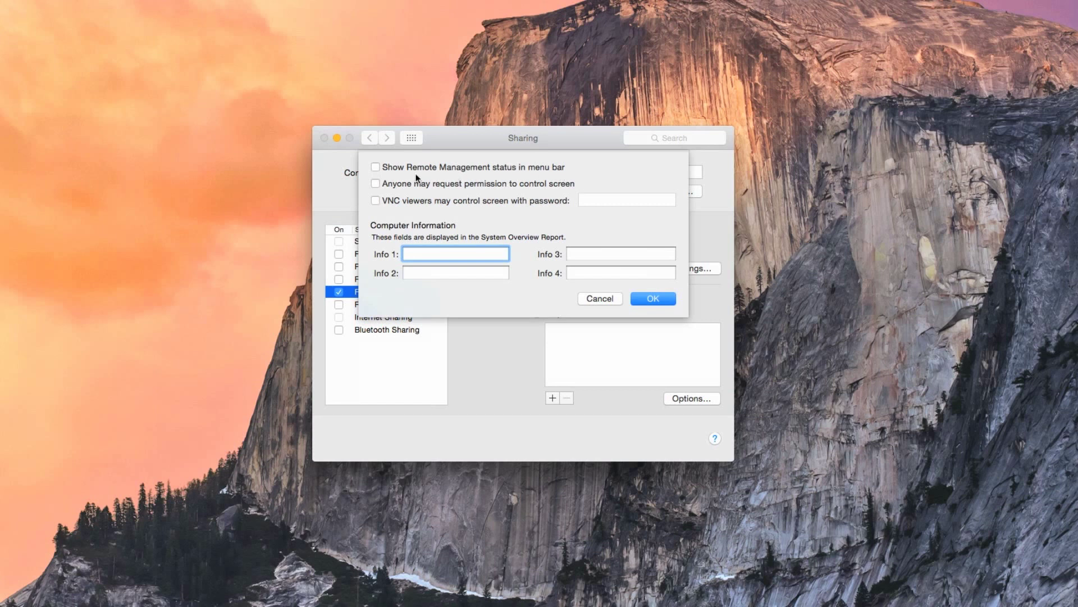
pyautogui.click(376, 184)
pyautogui.click(374, 202)
pyautogui.click(599, 201)
pyautogui.write('••••••••')
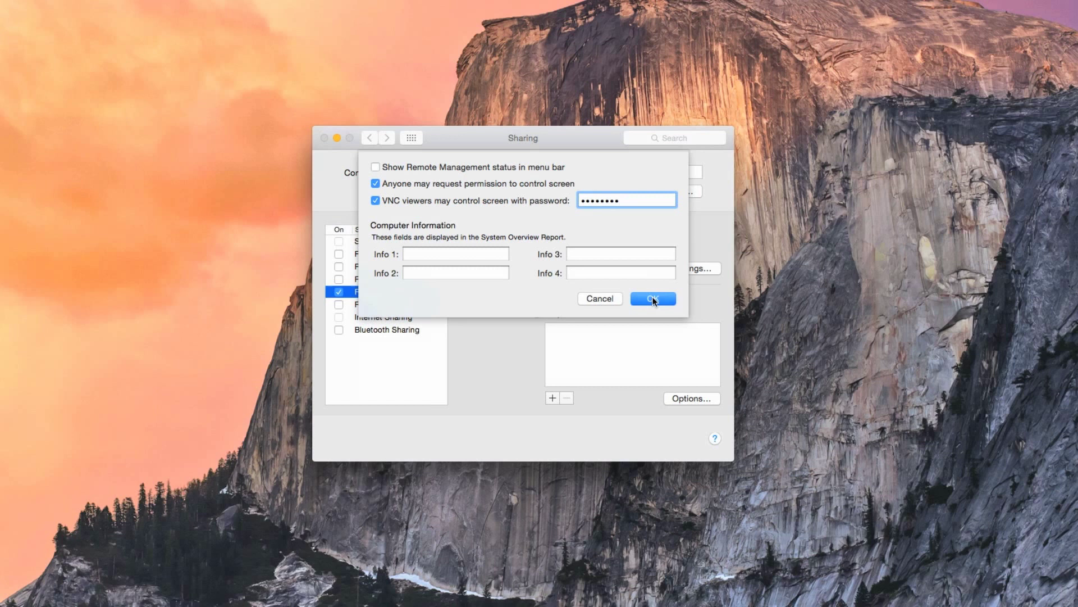
pyautogui.click(653, 298)
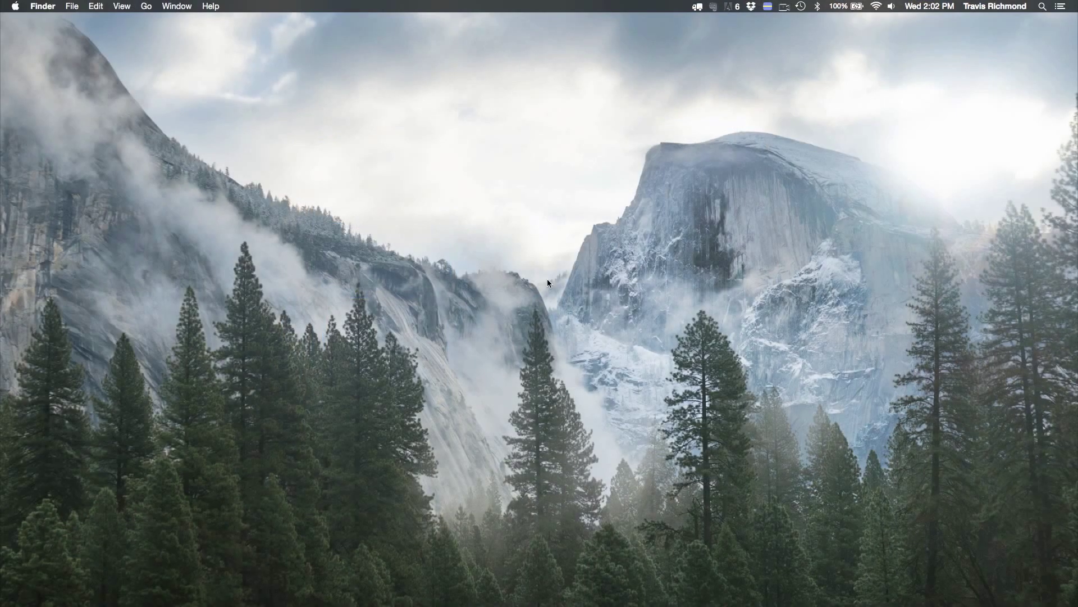
# - Connect to vnc://192.168.1.13 from Finder's Connect to Server prompt
pyautogui.press('super+k')
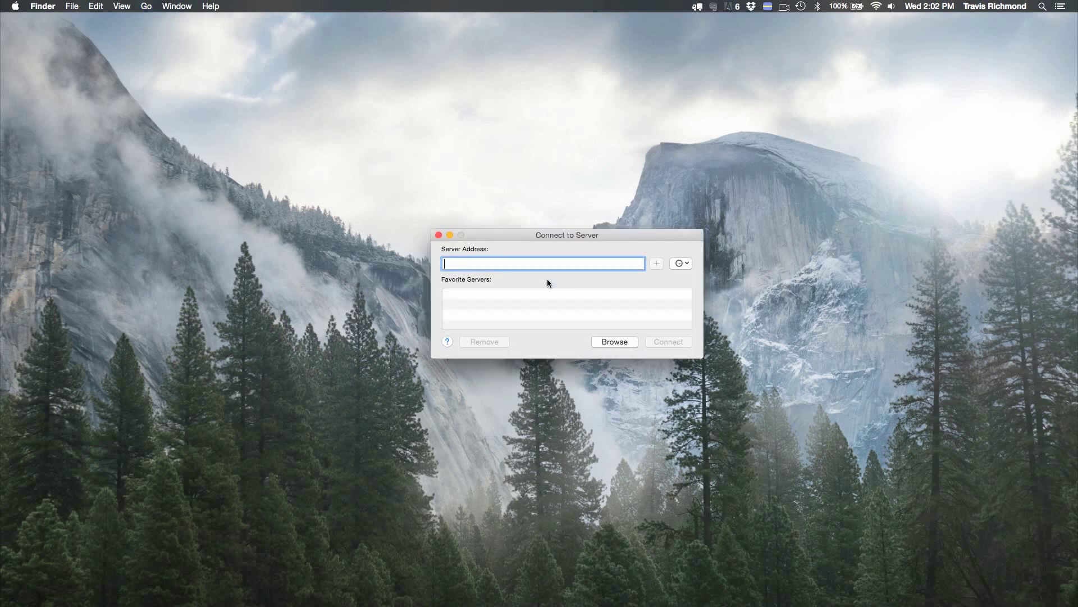
pyautogui.write('vn')
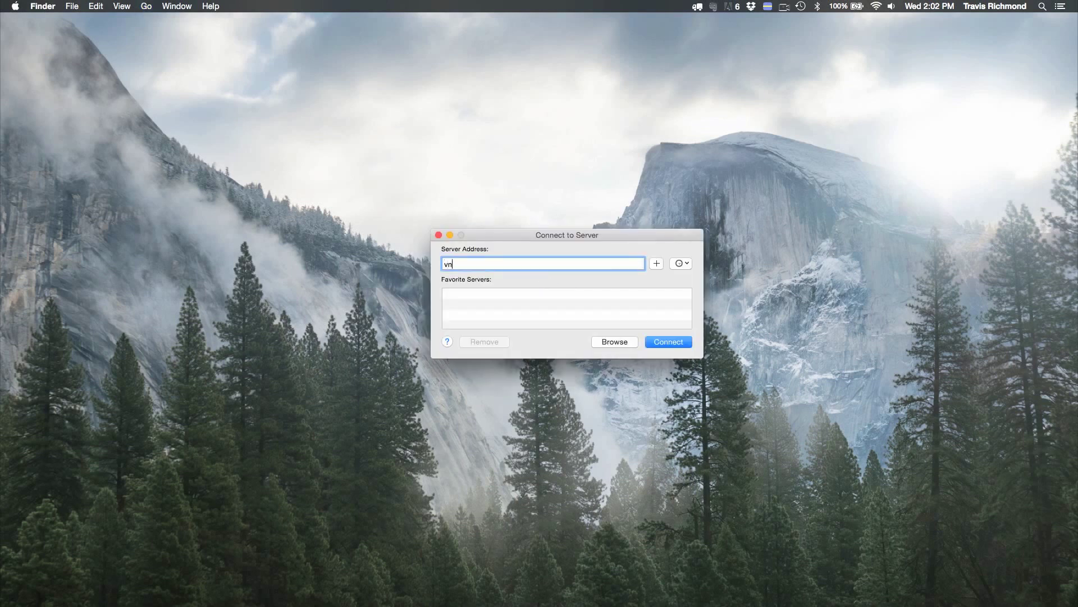
pyautogui.write('c://192.168.1.13')
pyautogui.press('Return')
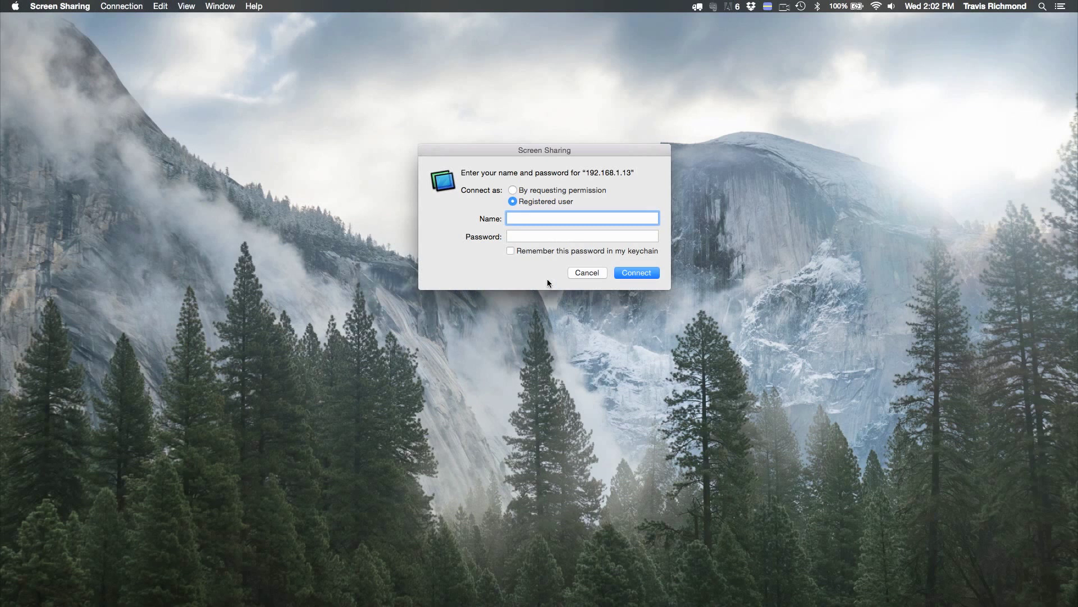
# - Request screen-sharing permission from 192.168.1.13 rather than logging in with an account
pyautogui.write('User')
pyautogui.press('Tab')
pyautogui.write('••••••••')
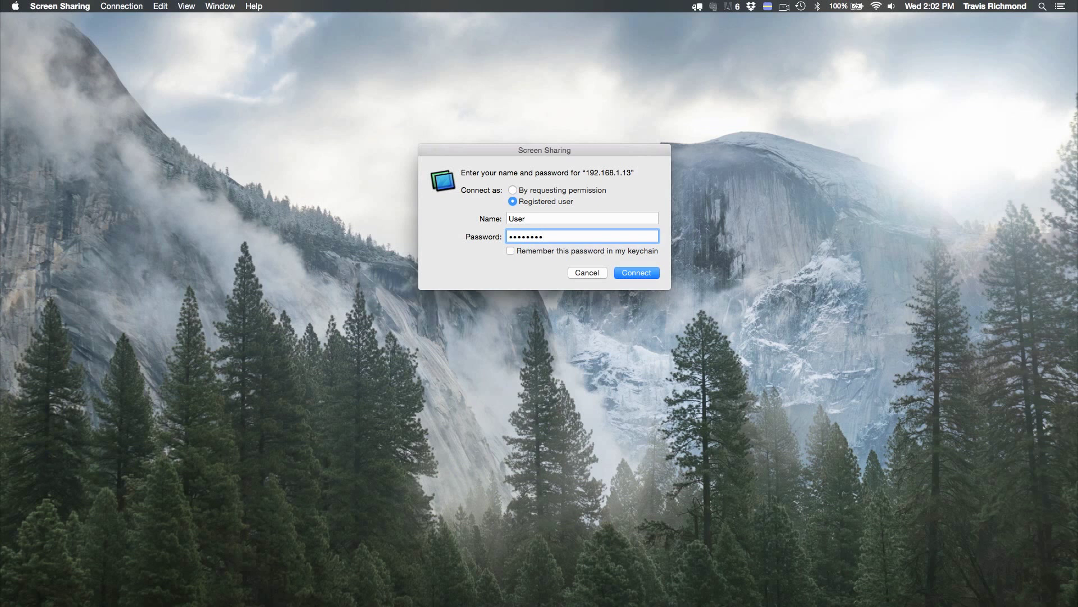
pyautogui.click(513, 191)
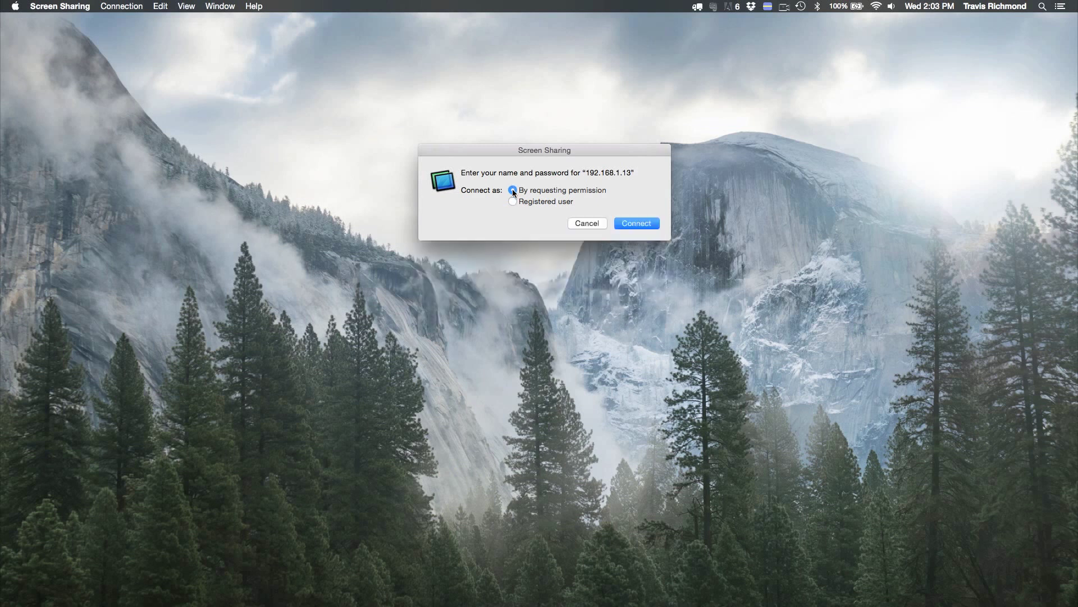
pyautogui.click(642, 224)
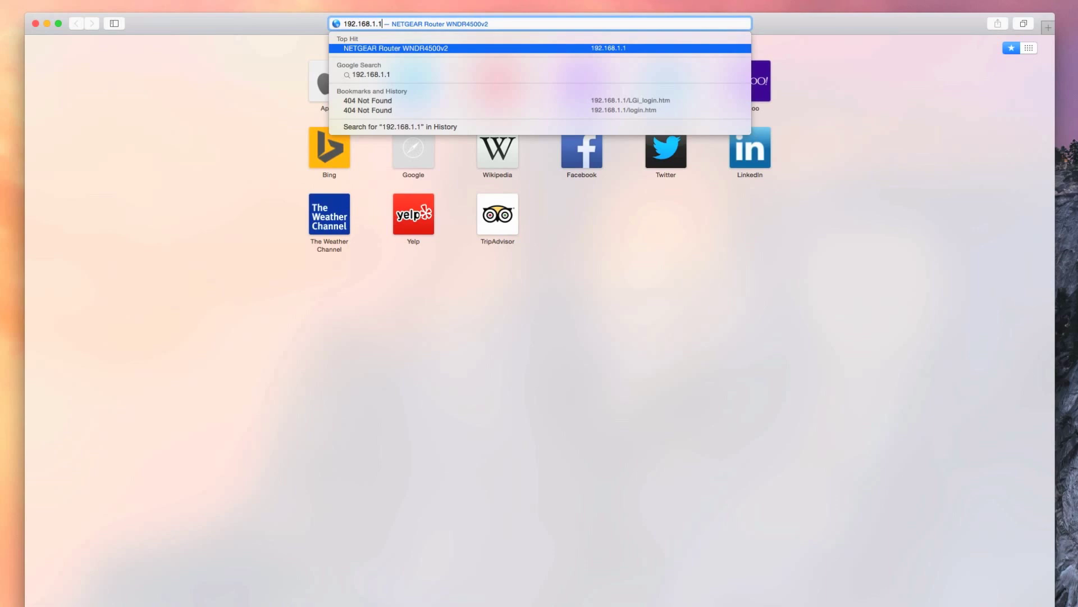
# - Load 192.168.1.1 and log in to the router with its admin user name and password
pyautogui.press('Return')
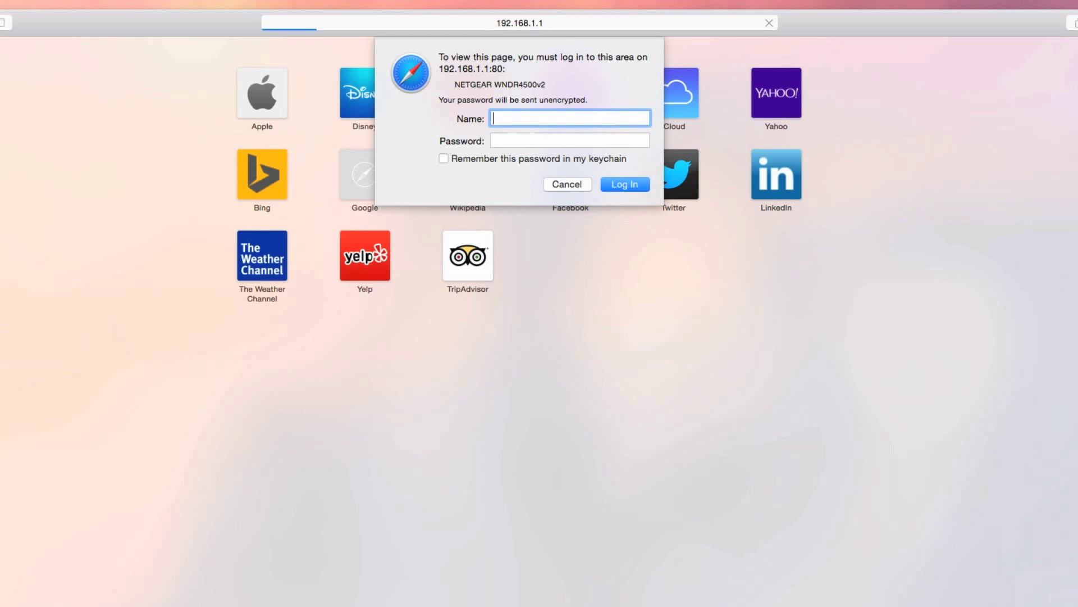
pyautogui.write('admin')
pyautogui.press('Tab')
pyautogui.write('password')
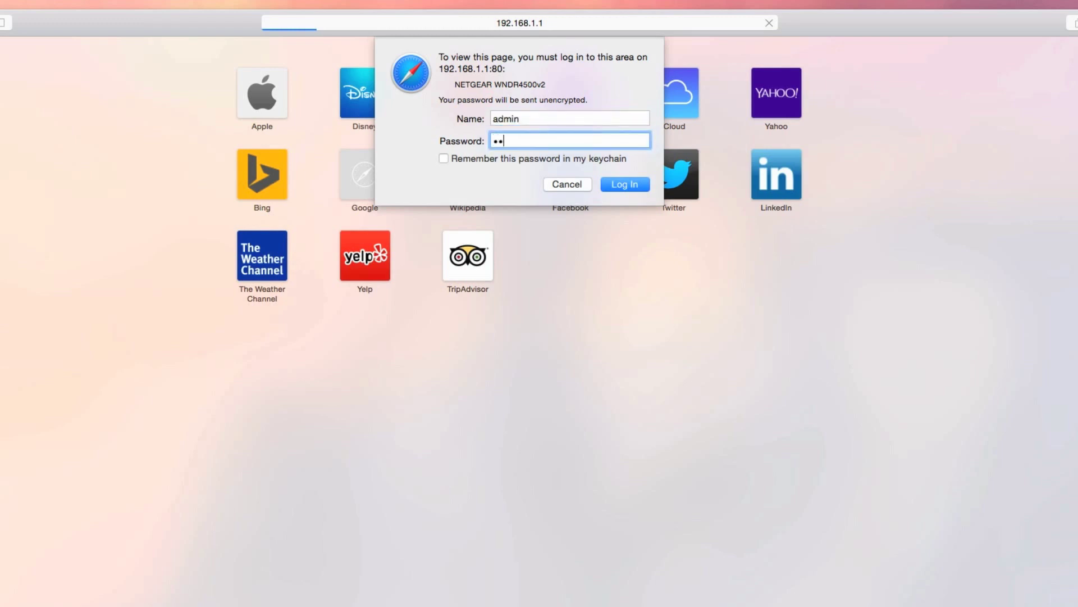
pyautogui.press('Return')
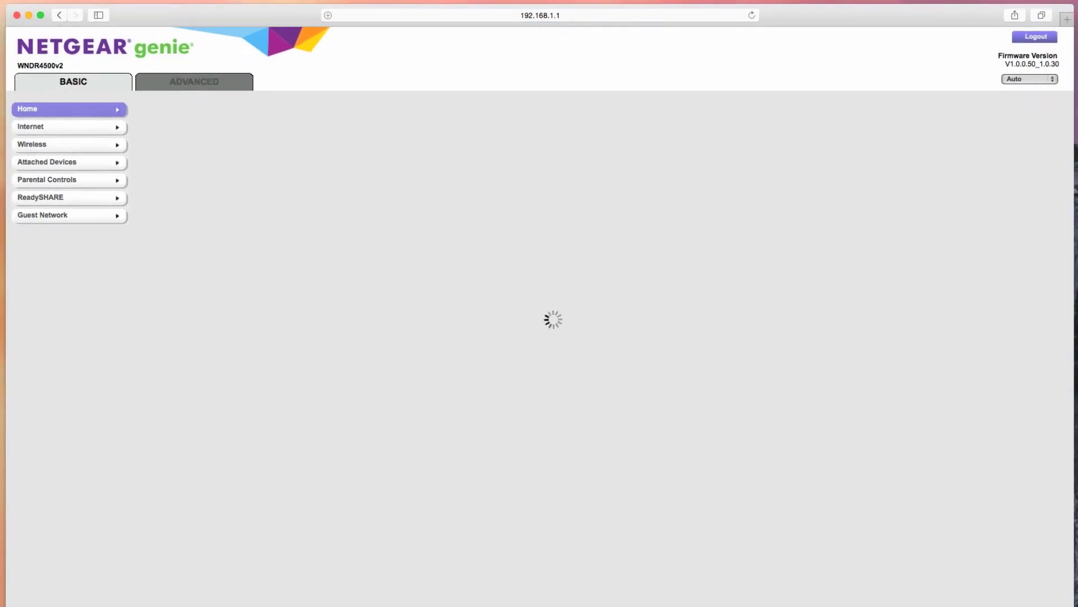
# - Add a custom port-forwarding service named 'Ripple iMac' pointing to 192.168.1.13
pyautogui.click(226, 84)
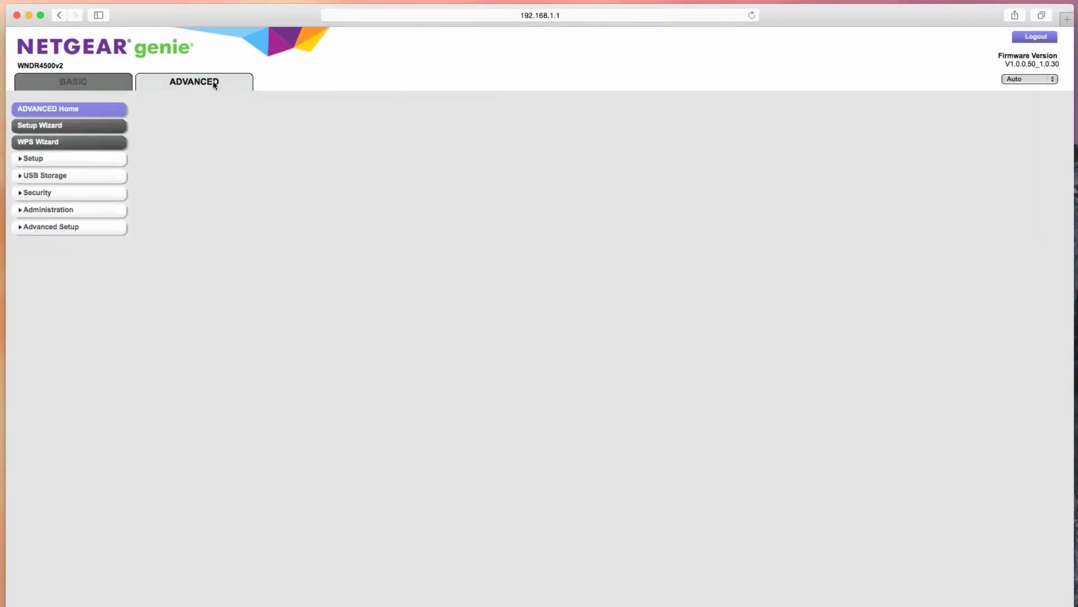
pyautogui.click(60, 230)
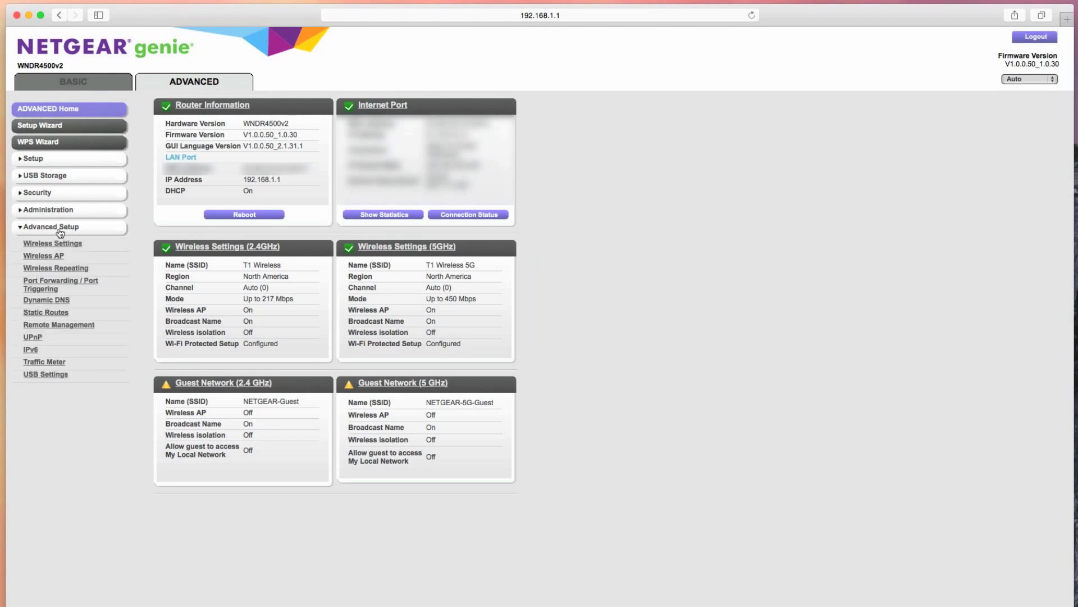
pyautogui.click(56, 285)
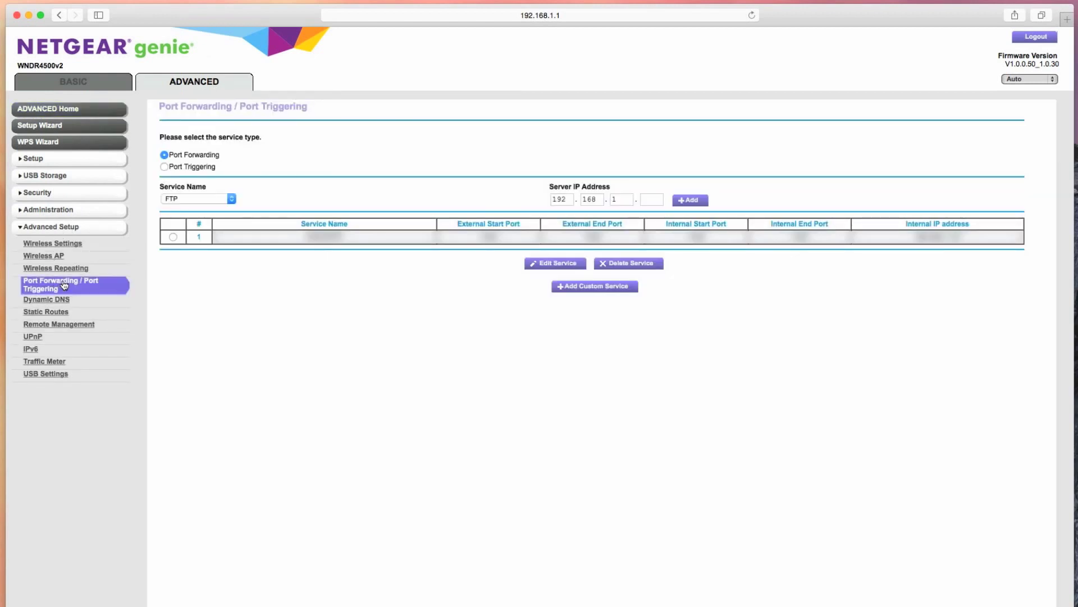
pyautogui.click(609, 286)
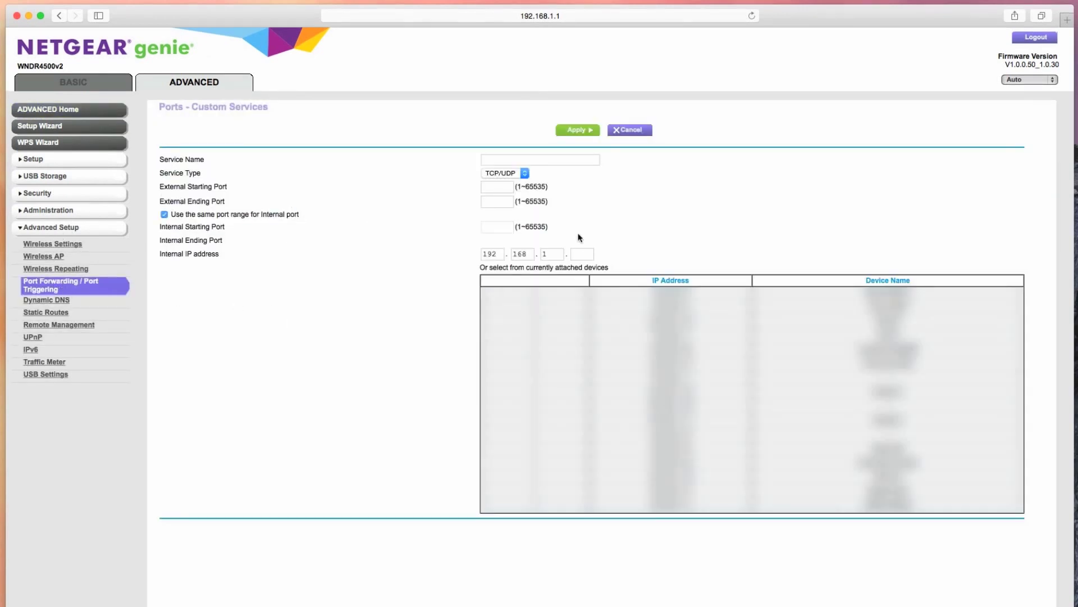
pyautogui.click(545, 159)
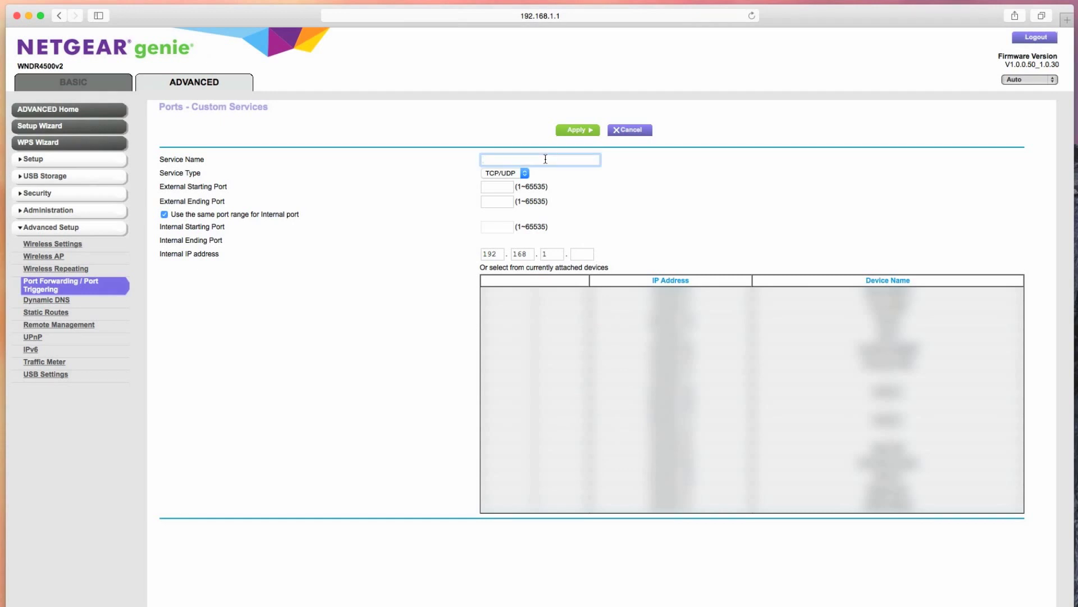
pyautogui.write('Ripple iMac')
pyautogui.click(575, 253)
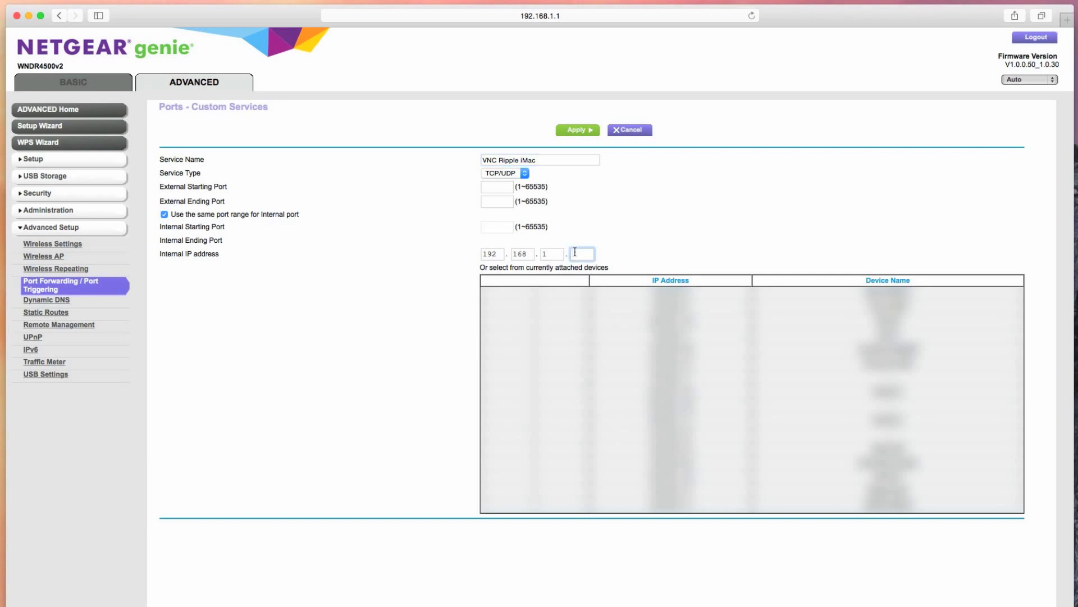
pyautogui.write('13')
# - Set the service's external ports to 5900–5900, keep TCP/UDP, and apply the rule
pyautogui.click(505, 191)
pyautogui.write('5900')
pyautogui.press('Tab')
pyautogui.write('5900')
pyautogui.press('Tab')
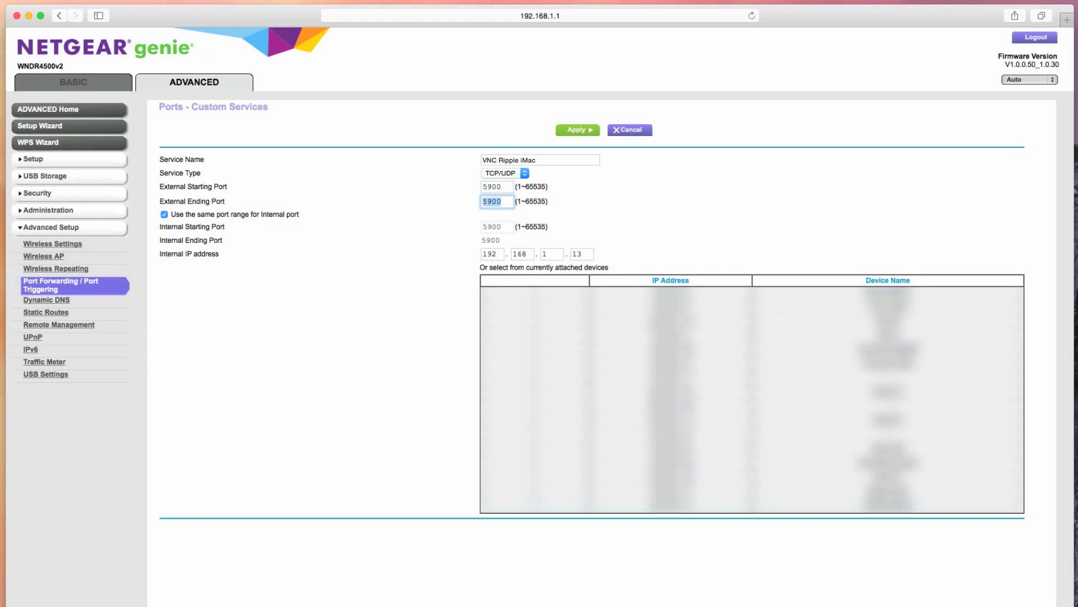
pyautogui.click(611, 220)
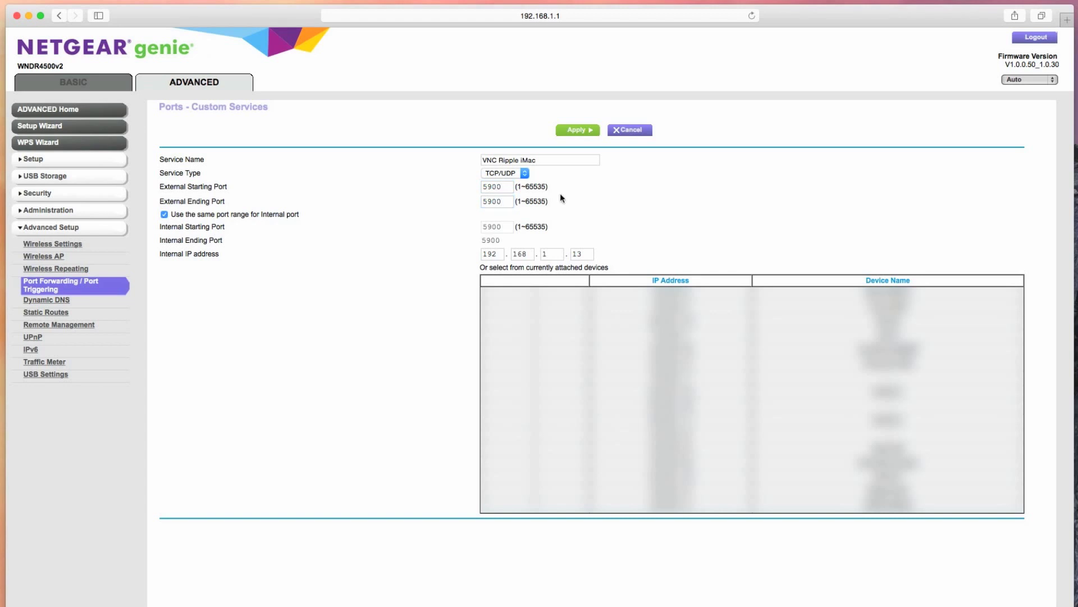
pyautogui.click(523, 174)
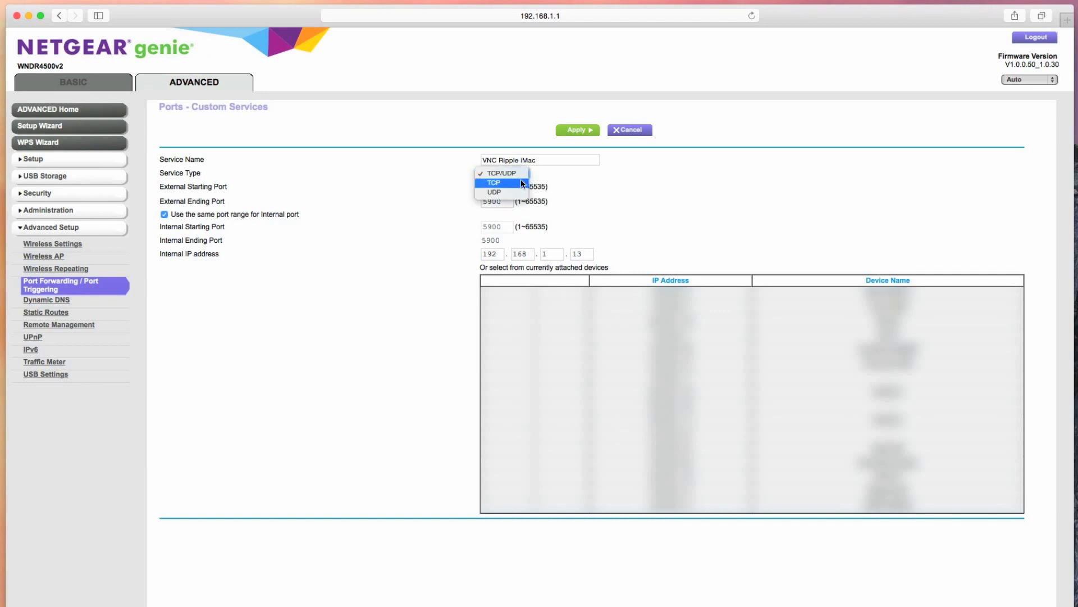
pyautogui.click(520, 173)
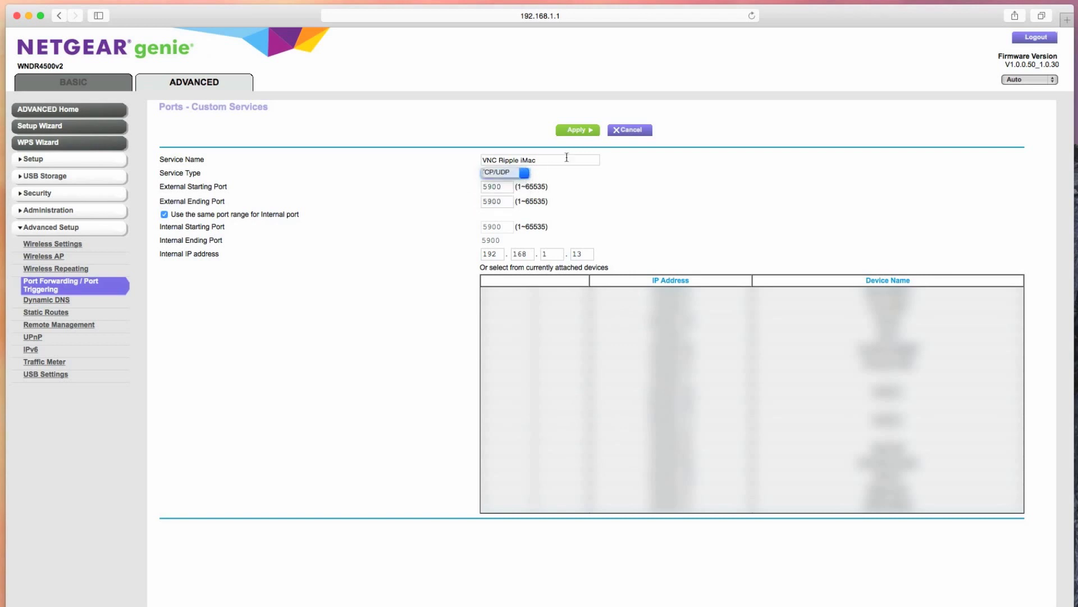
pyautogui.click(593, 133)
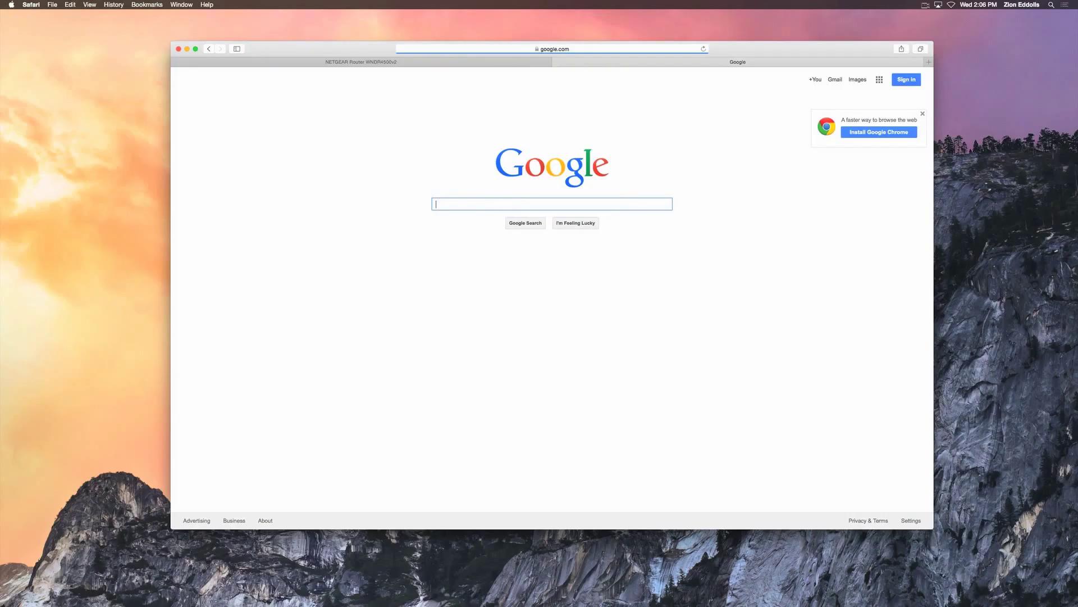
# - Search Google for 'What is my ip' to find the public IP address
pyautogui.write('What is my ')
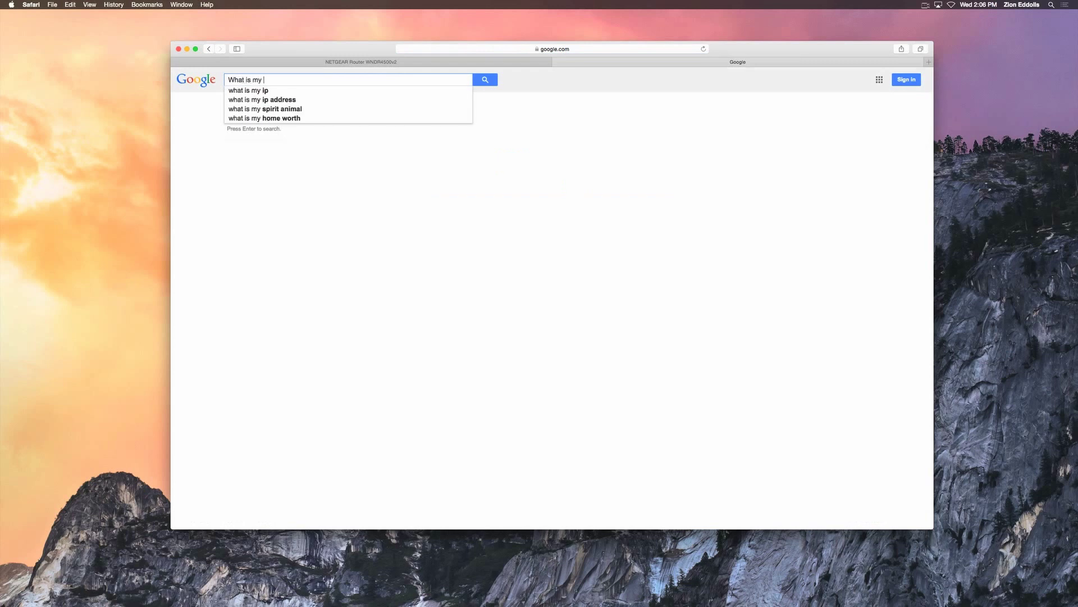
pyautogui.write('ip')
pyautogui.press('Return')
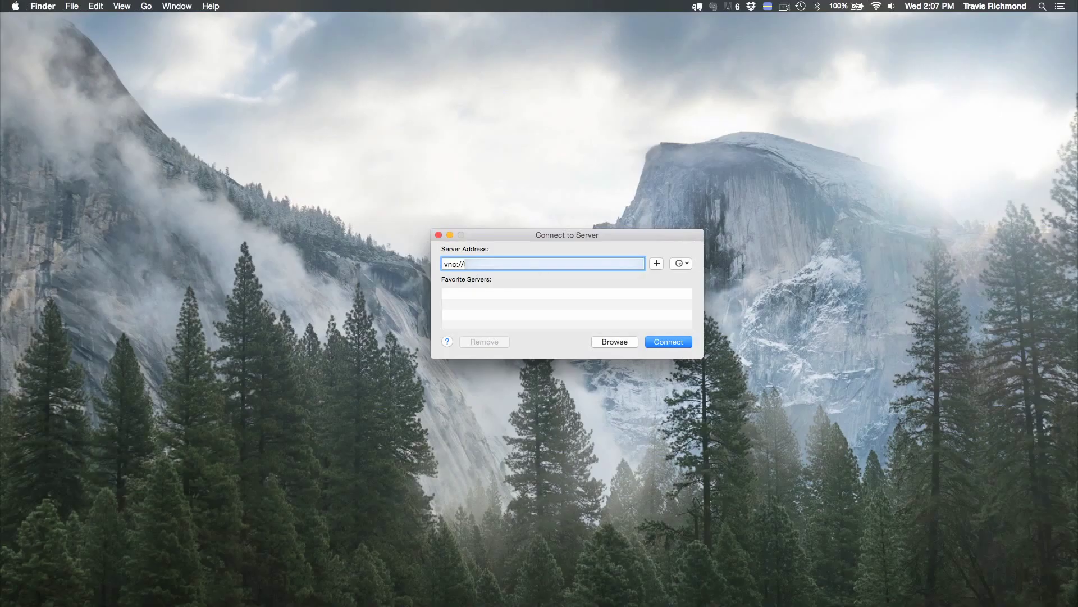
# - Connect to the remote Mac and sign in with the registered user's name and password
pyautogui.press('Return')
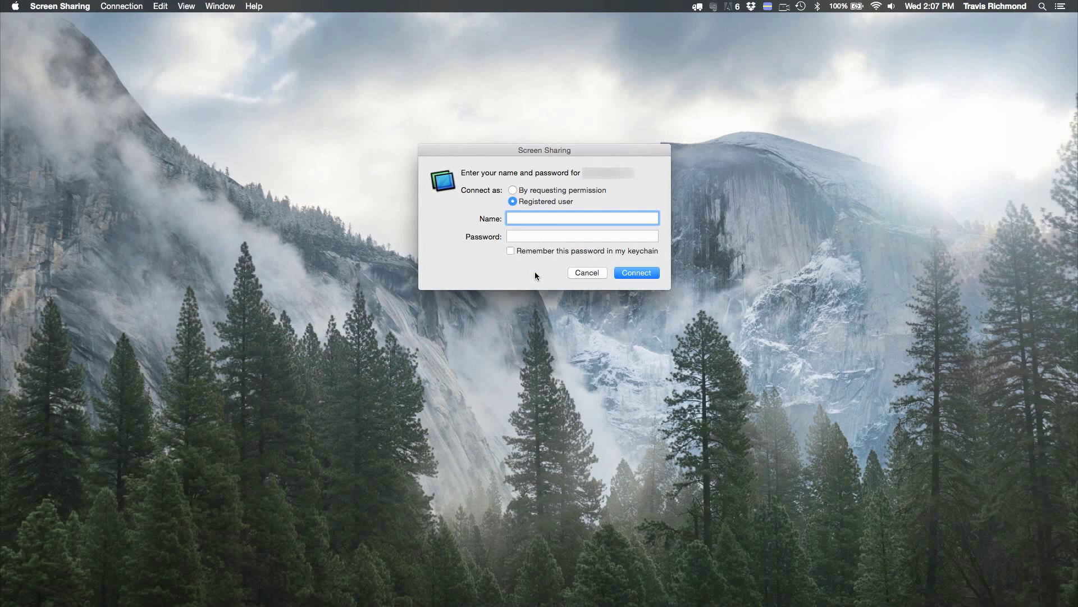
pyautogui.press('Tab')
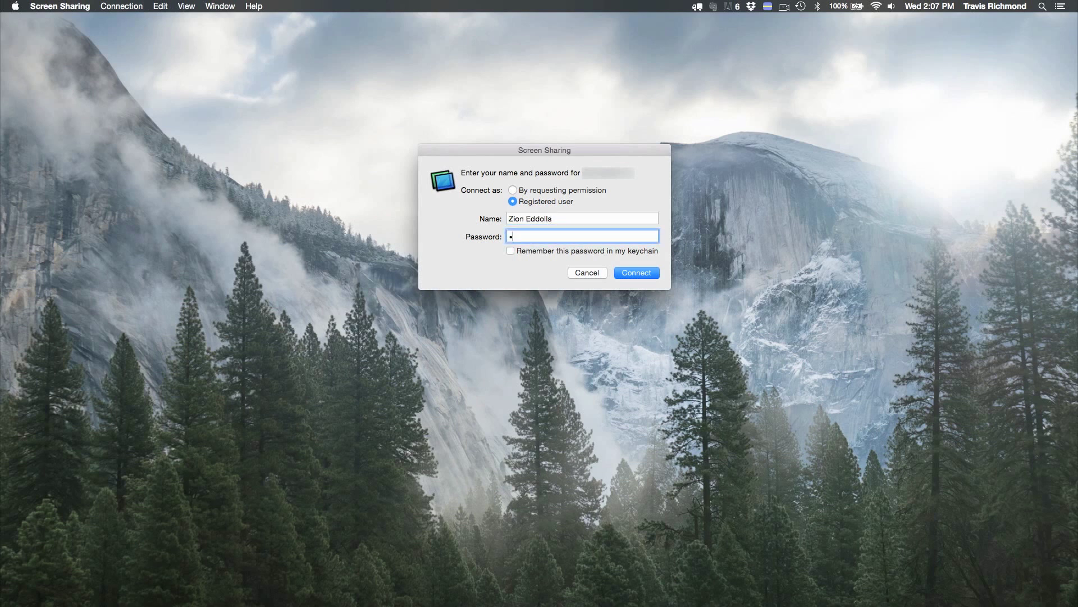
pyautogui.write('******')
pyautogui.press('Return')
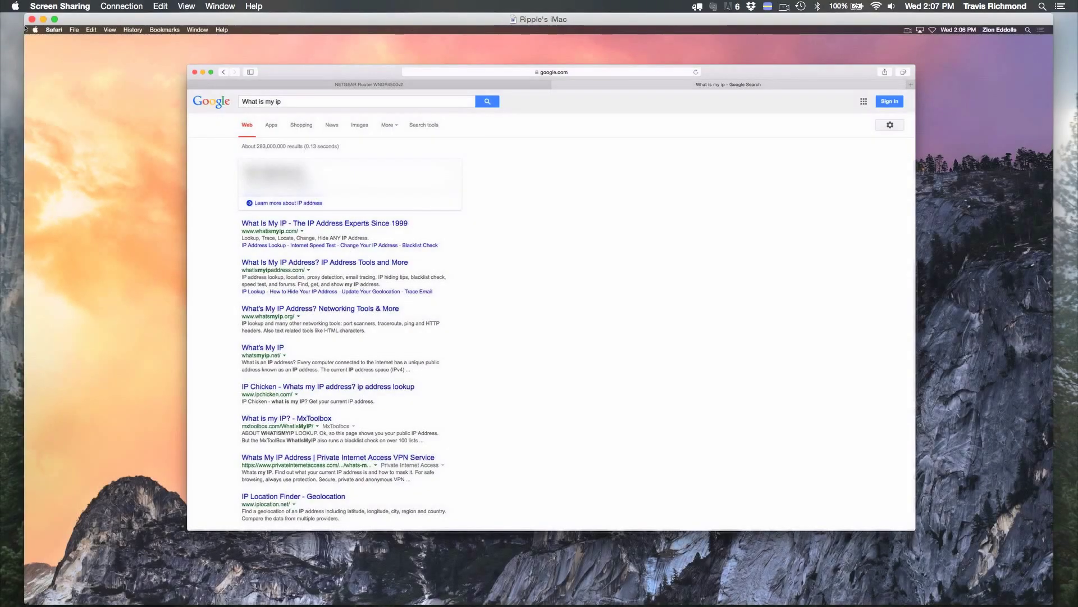